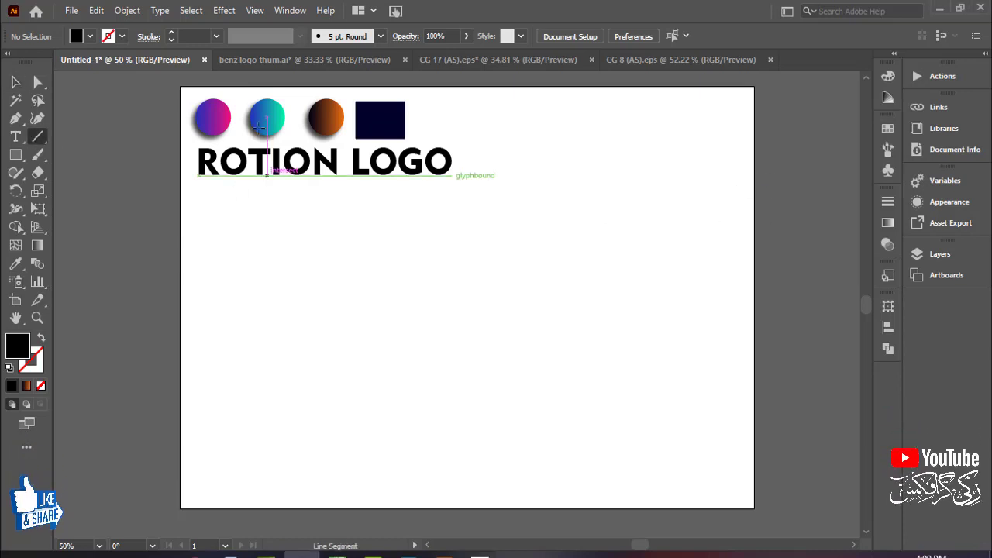
Draw a vertical line segment in the empty area right of the artboard's centre and give it a 1 pt stroke
mouse_move(568, 231)
left_mouse_down()
mouse_move(572, 310)
mouse_move(587, 315)
mouse_move(567, 317)
left_mouse_up()
left_click(16, 82)
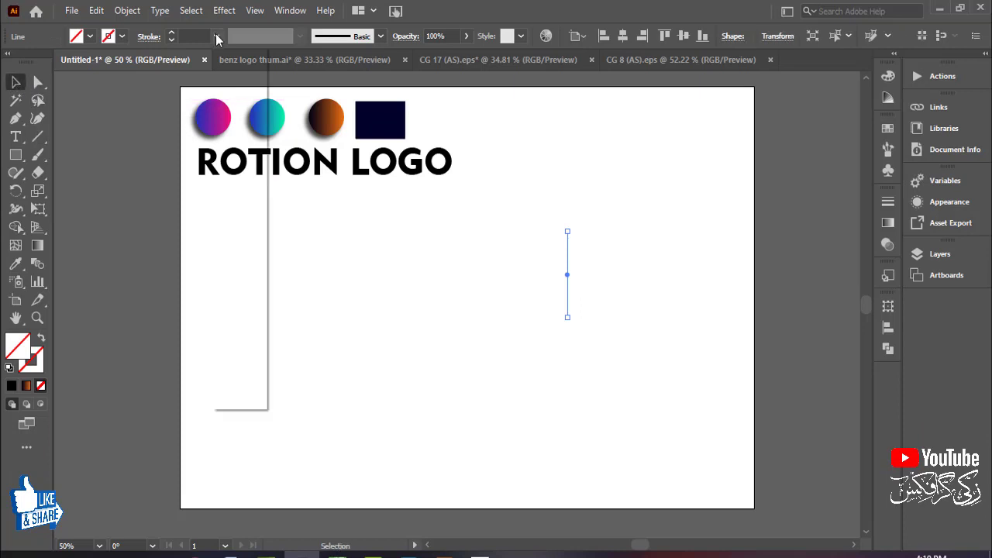
left_click(235, 104)
left_click(585, 278)
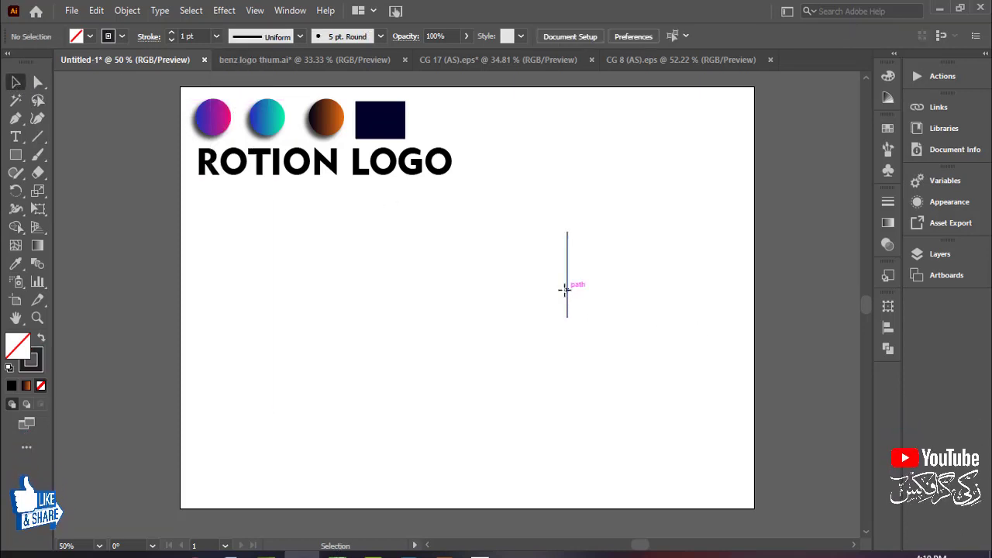
Duplicate the line twice at equal, narrow spacing and group the three parallel vertical lines
left_click_drag(567, 289, 658, 250)
key("ctrl+d")
left_click(570, 296)
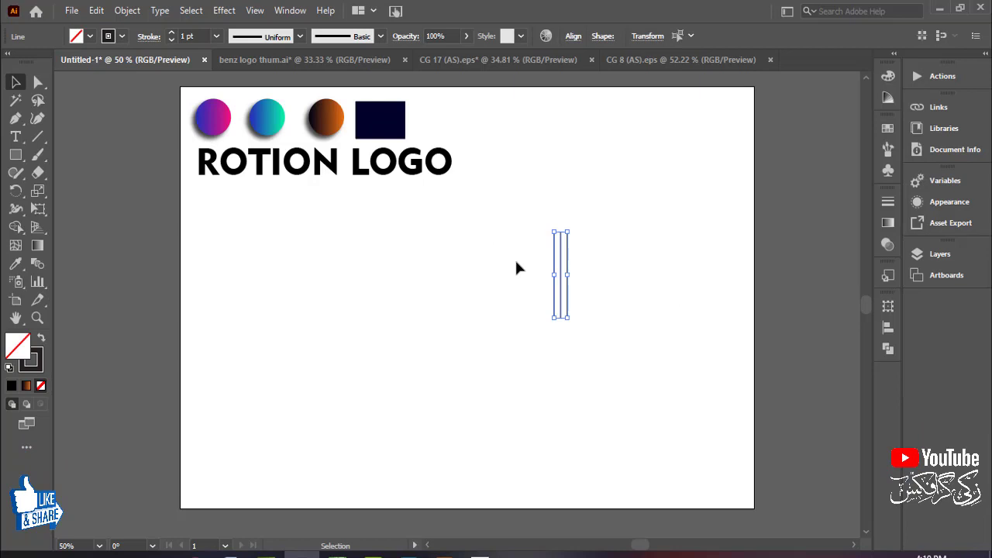
key("ctrl+g")
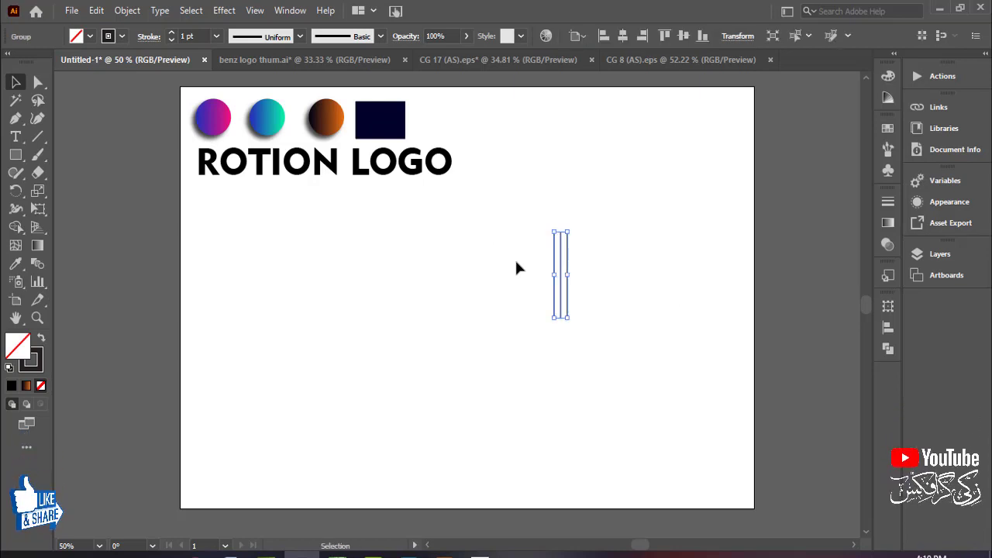
right_click(560, 261)
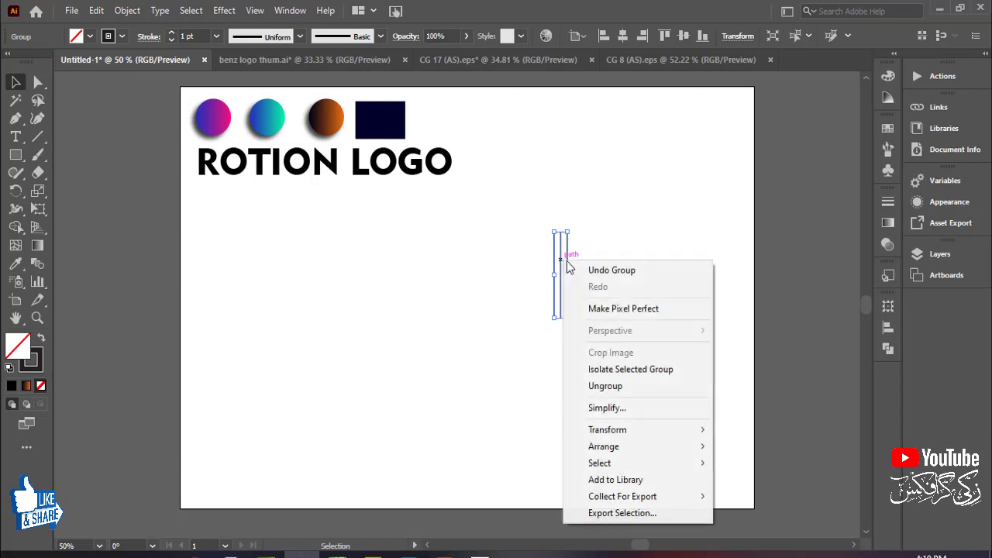
left_click(628, 210)
left_click_drag(620, 242, 457, 271)
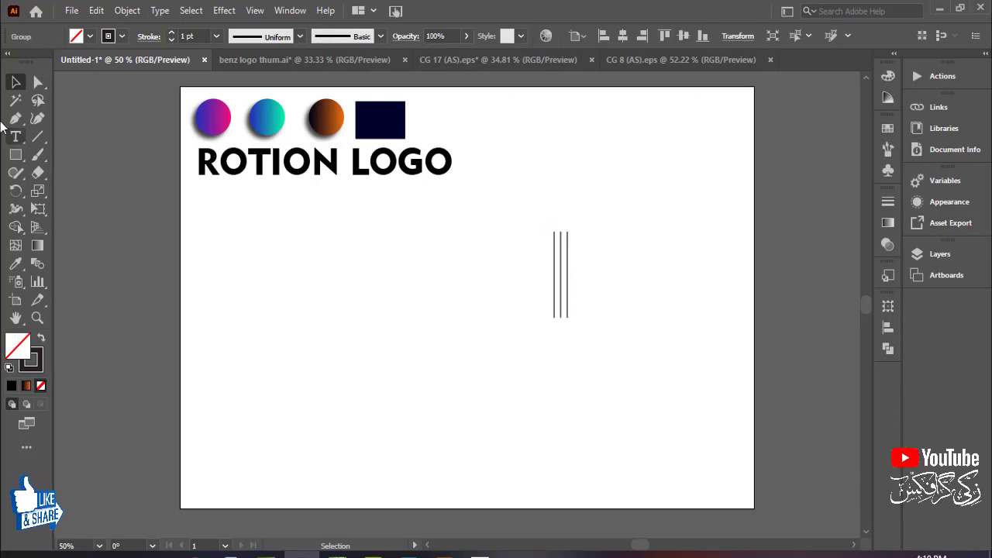
key("ctrl+shift+a")
Draw a hexagon about 62 pt wide beside the line group and rotate it so a corner points straight up
left_click_drag(22, 157, 128, 210)
left_click_drag(452, 281, 474, 289)
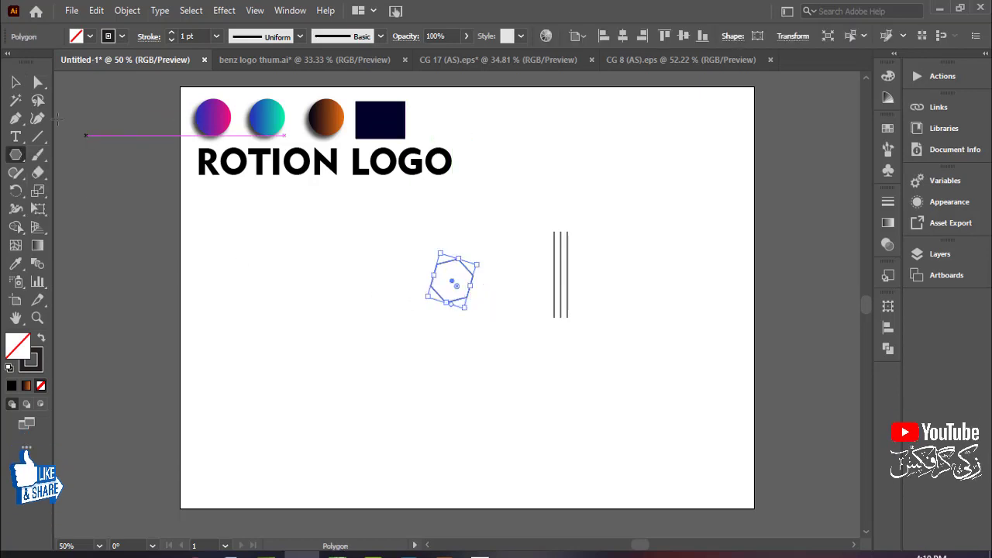
left_click(16, 82)
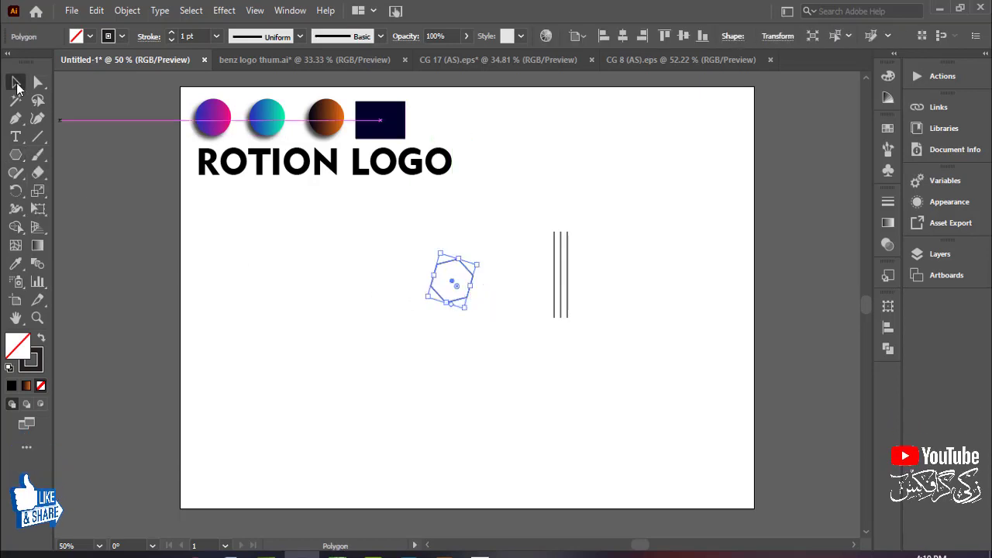
left_click(778, 37)
left_click(698, 100)
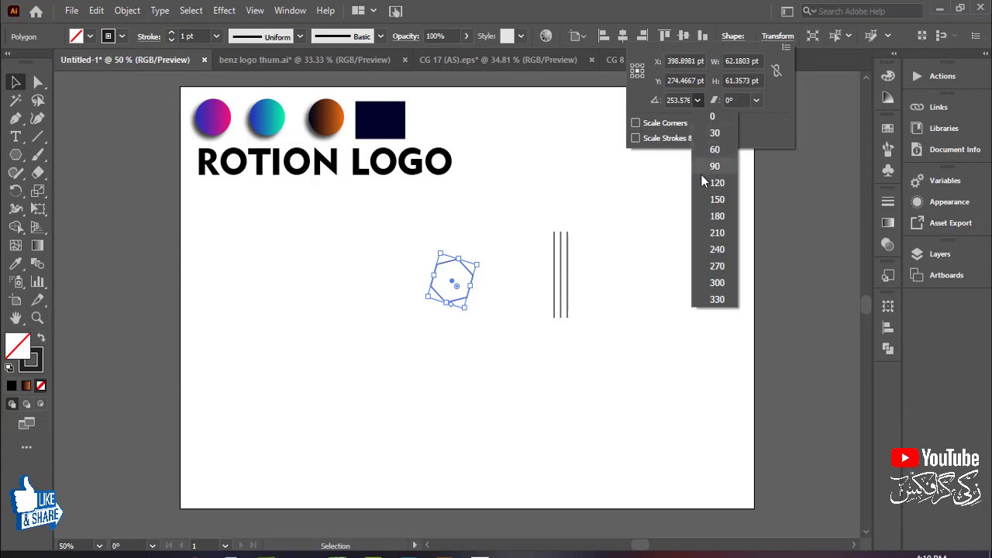
left_click(702, 181)
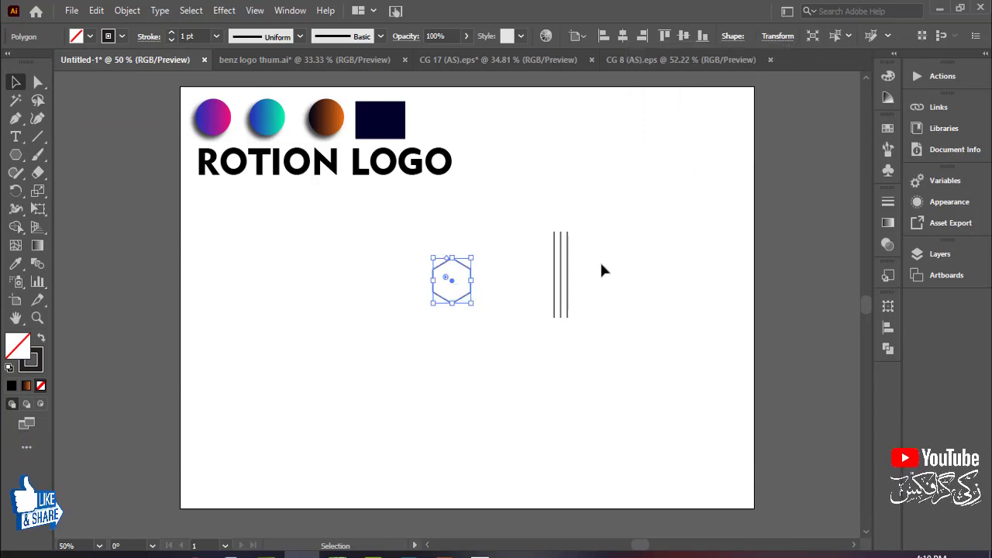
Centre the hexagon and the line group on each other both horizontally and vertically
left_click(567, 302, "shift")
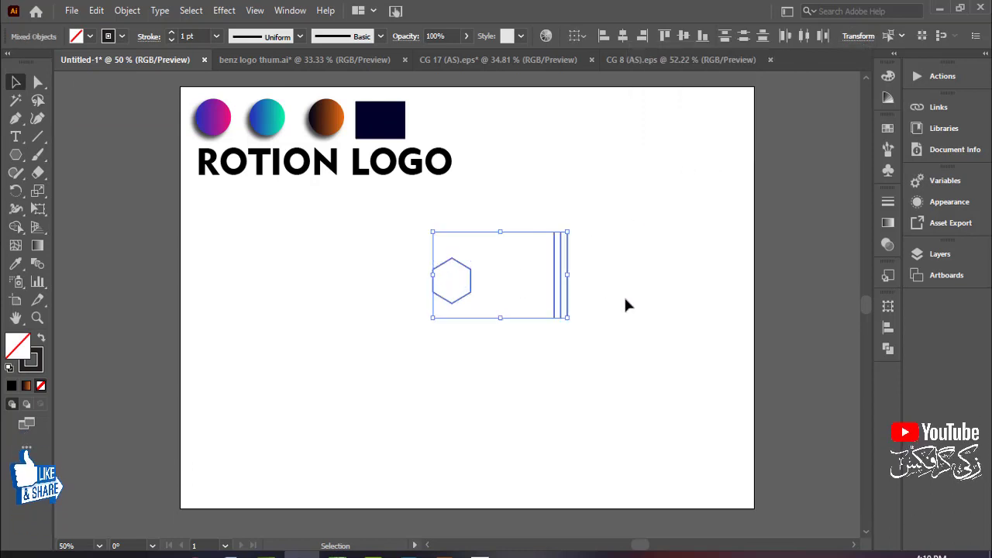
left_click(622, 36)
left_click(683, 35)
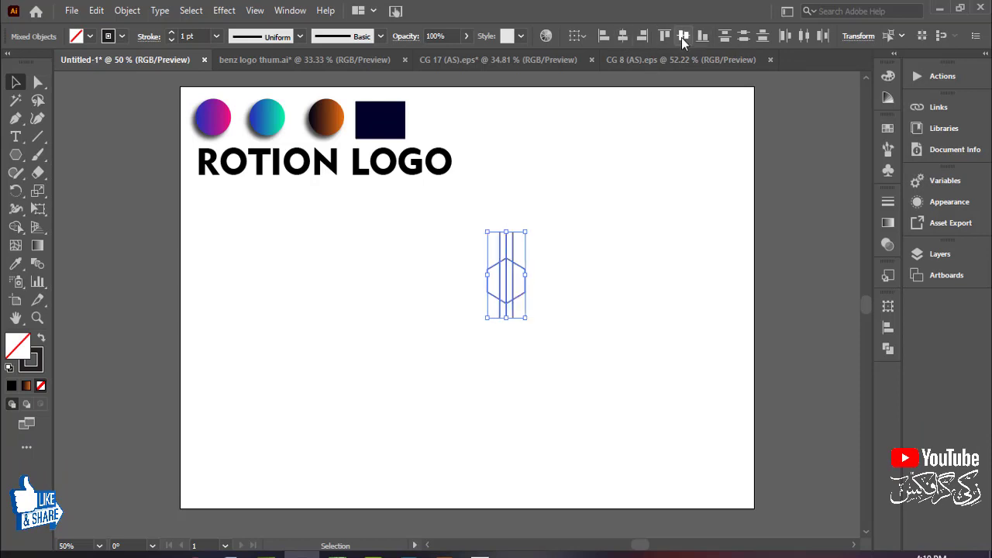
left_click(631, 224)
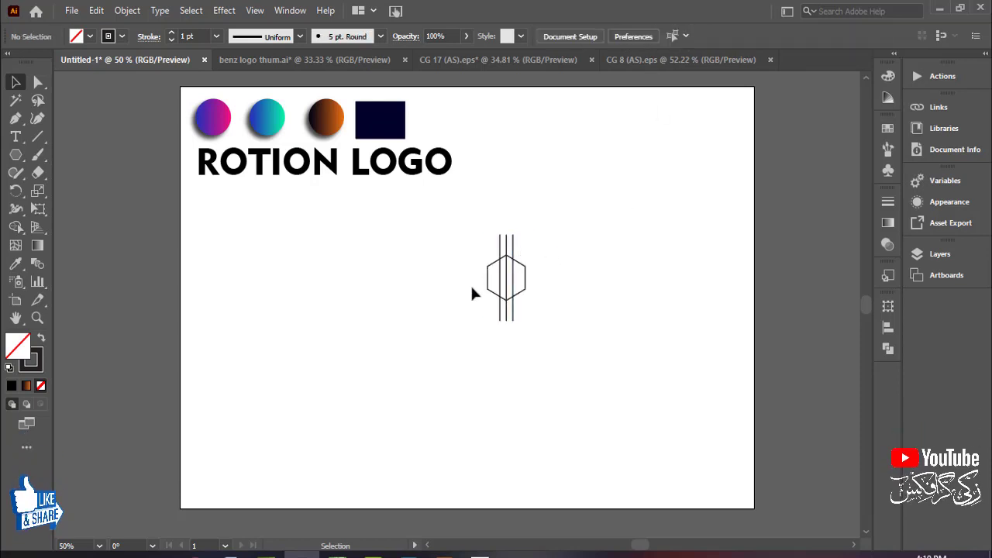
Enlarge the hexagon and lines together, and shrink the hexagon about its centre so its vertical sides meet the outer lines
left_click_drag(472, 289, 578, 116)
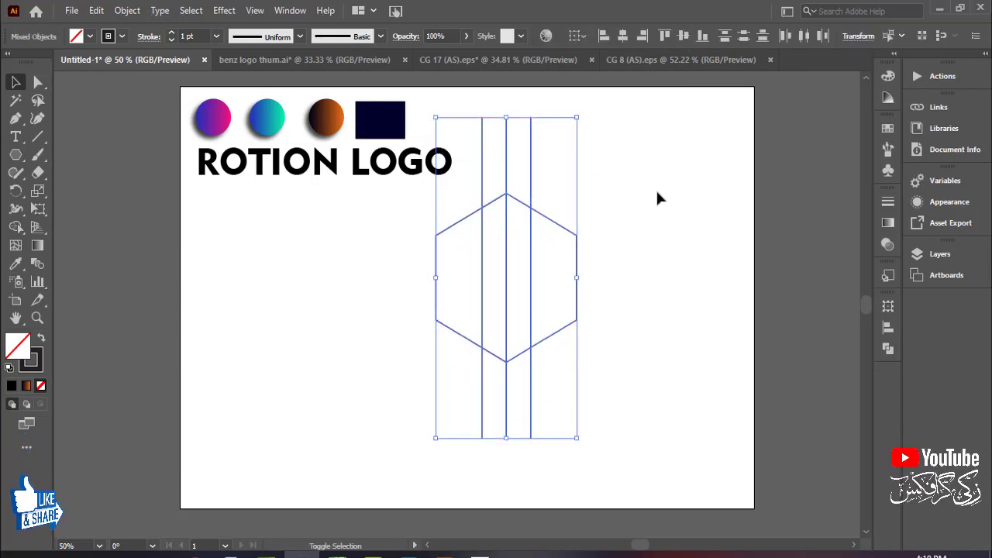
left_click(658, 197)
left_click(569, 231)
left_click_drag(580, 194, 534, 243)
left_click(623, 199)
Shorten the line group from its upper end and vertically centre it with the hexagon
left_click(532, 164)
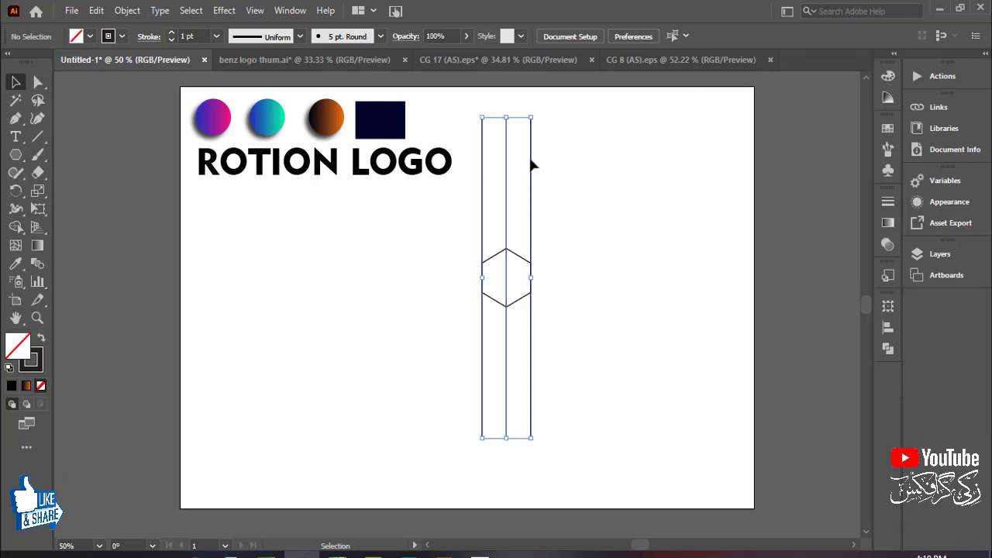
left_click_drag(508, 118, 510, 339)
left_click_drag(411, 389, 410, 391)
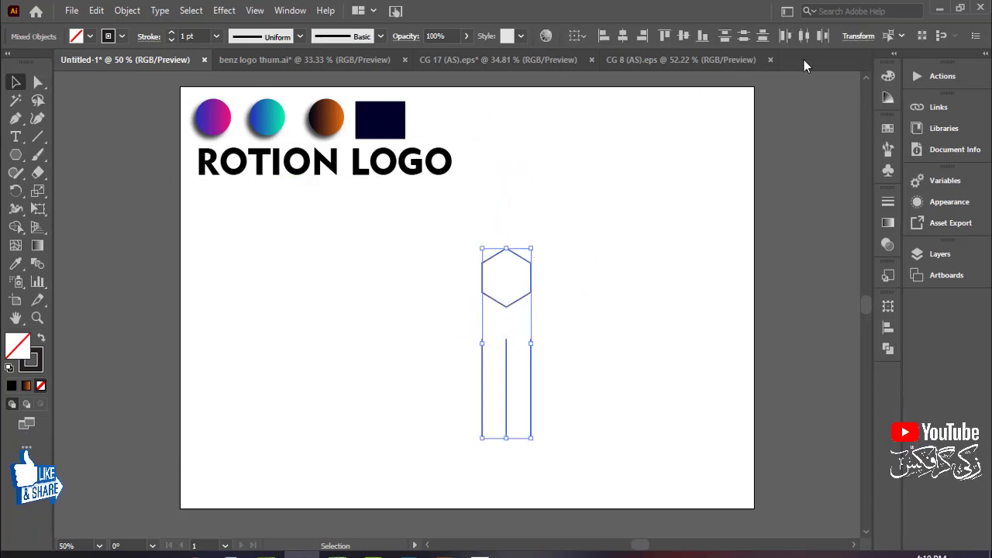
left_click(684, 36)
left_click(654, 247)
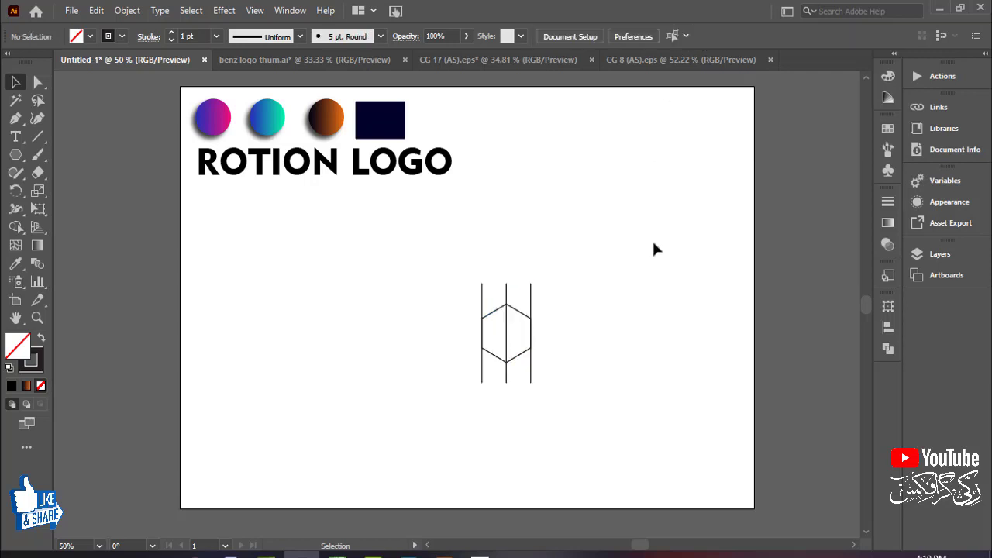
Scale up the hexagon and lines proportionally and move them to the right half of the artboard
left_click_drag(418, 381, 532, 310)
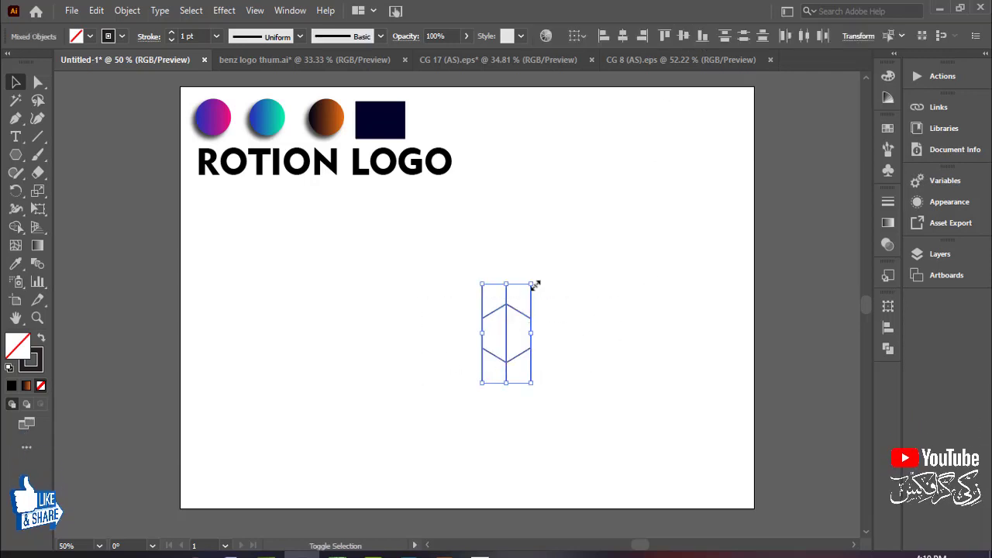
left_click_drag(531, 284, 607, 208)
left_click_drag(507, 310, 592, 277)
left_click(696, 183)
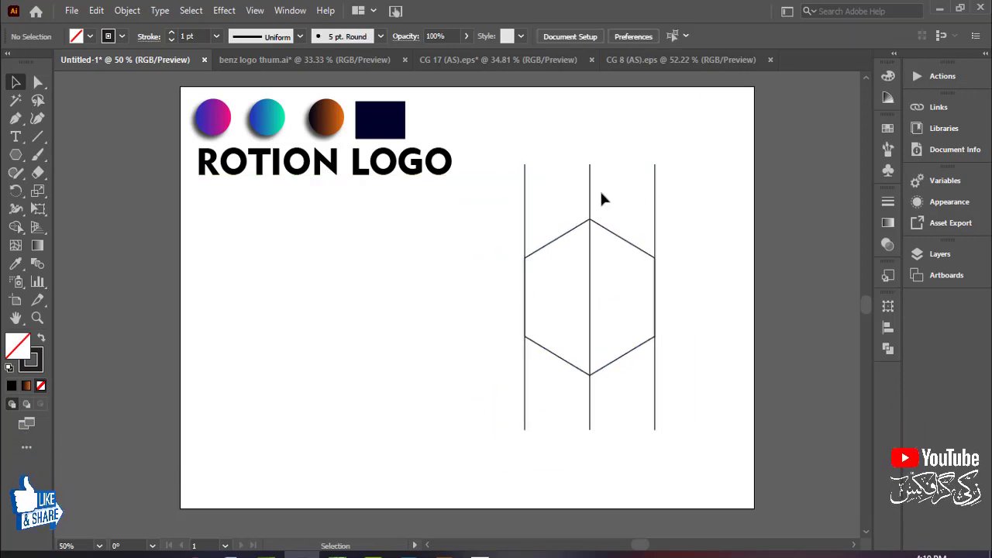
Copy the group of three vertical lines and paste the duplicate in place
left_click(655, 201)
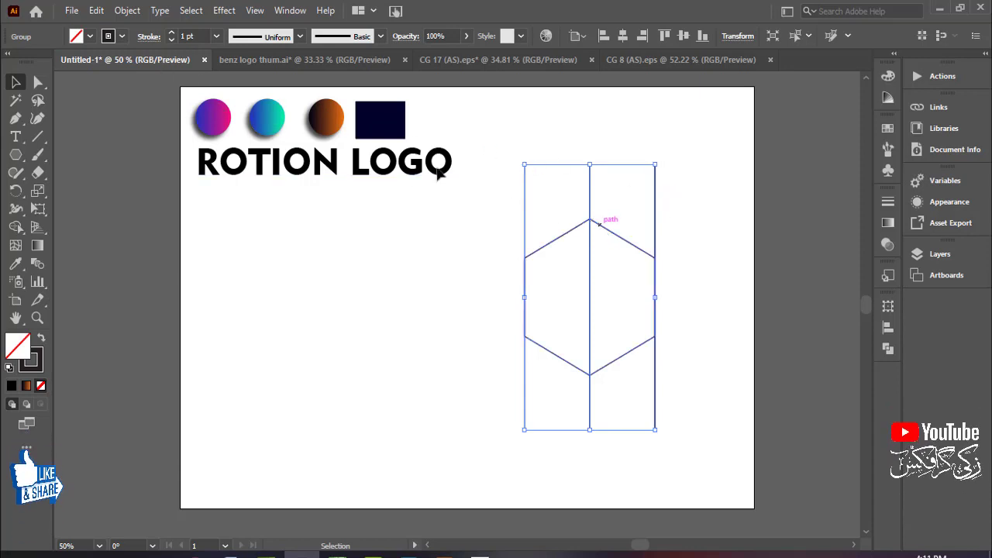
left_click(96, 10)
left_click(116, 83)
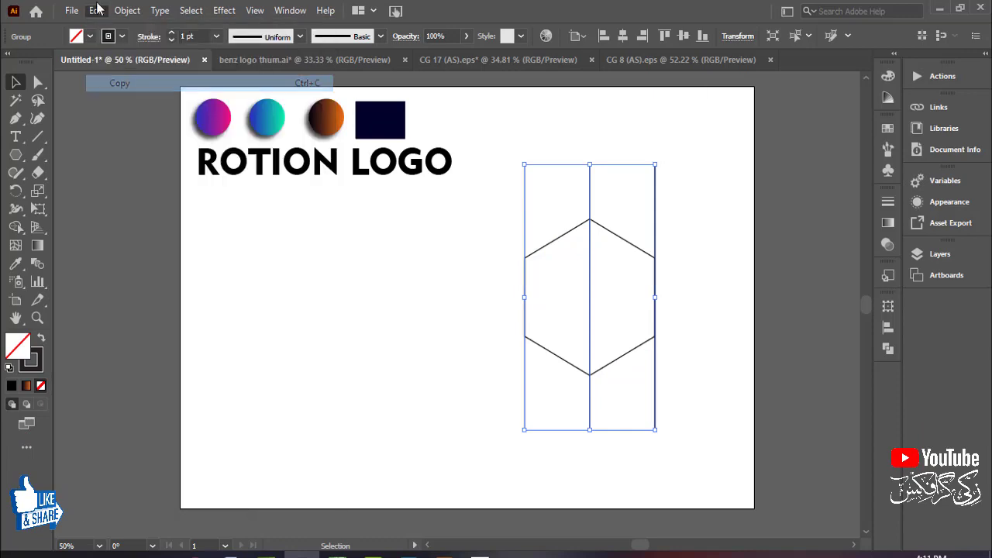
left_click(97, 10)
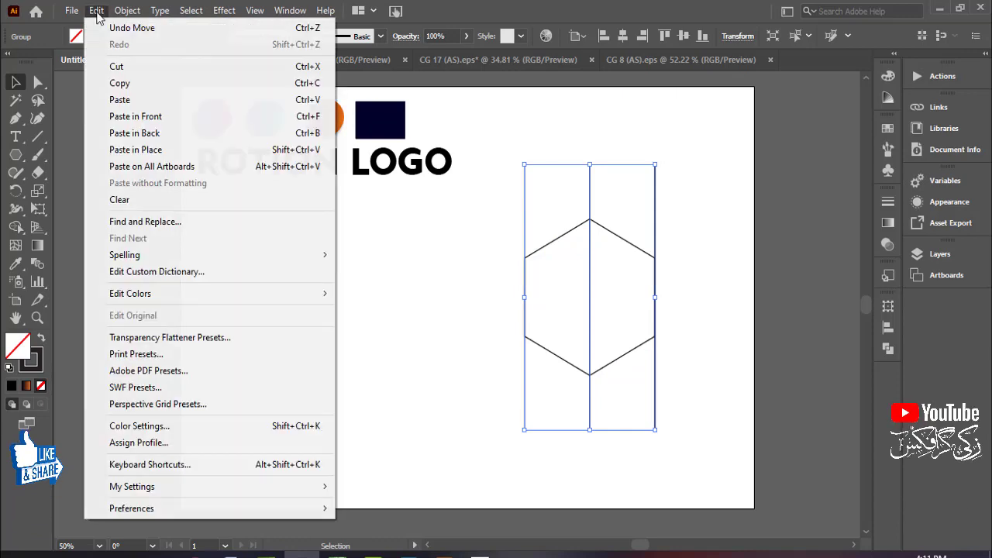
left_click(139, 154)
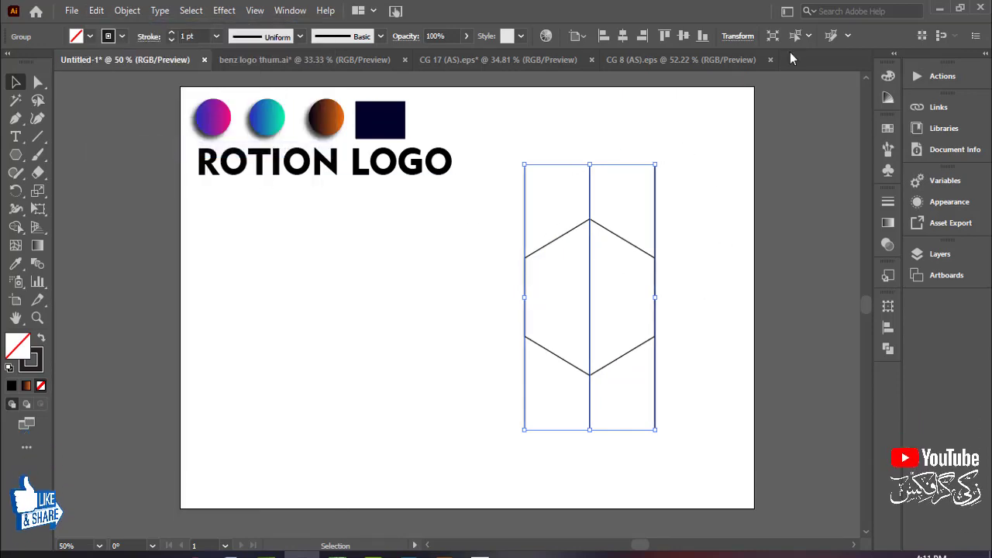
Set the pasted line group's rotation angle to 330° so its lines run along the hexagon's slanted sides
left_click(738, 37)
left_click(642, 100)
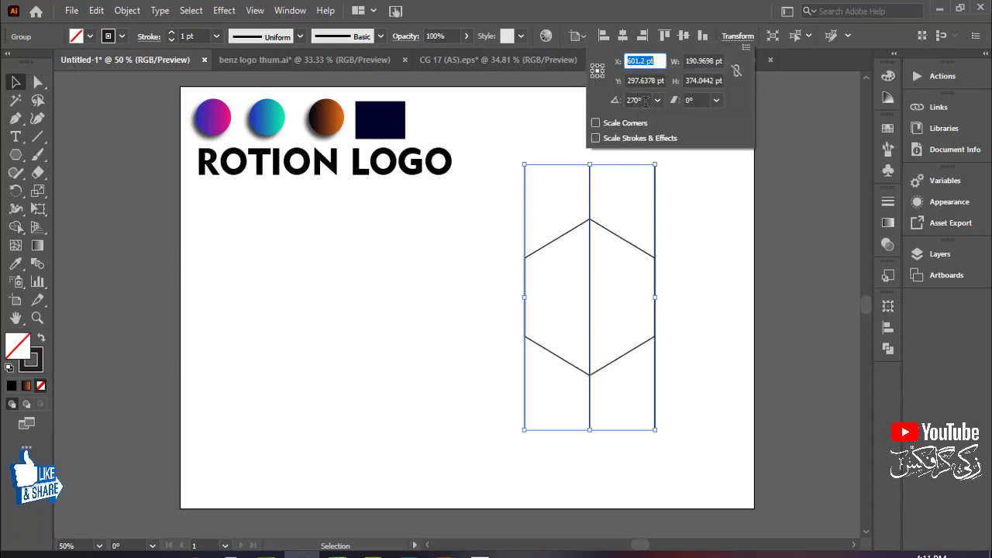
key("Up")
key("Up")
key("Up")
key("Up")
key("Up")
key("Up")
key("Up")
key("Up")
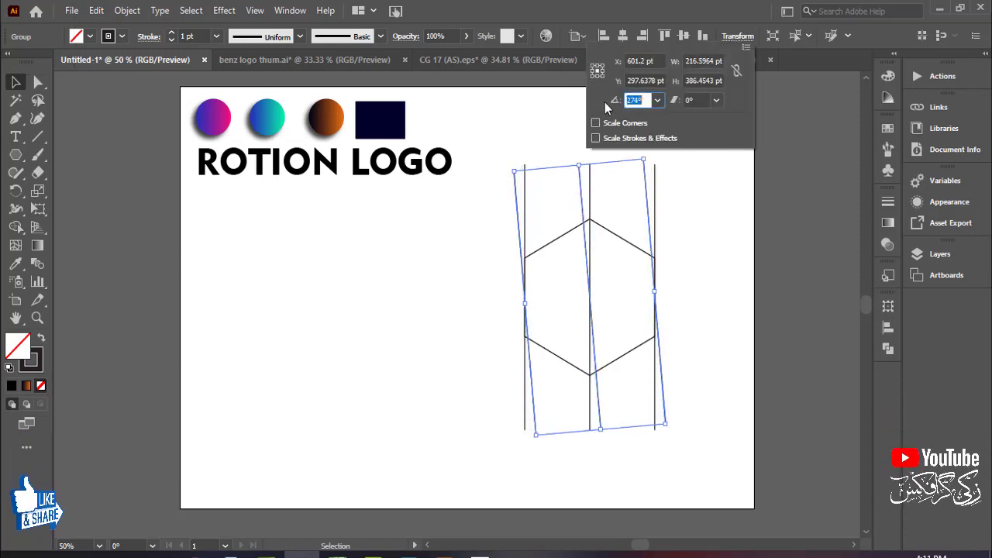
key("Up")
key("Up")
key("Up")
key("Up")
key("Up")
key("Up")
key("Up")
key("Up")
key("Up")
key("Up")
key("Up")
key("Up")
key("Up")
key("Up")
key("Up")
key("Up")
key("Up")
key("Up")
key("Up")
key("Up")
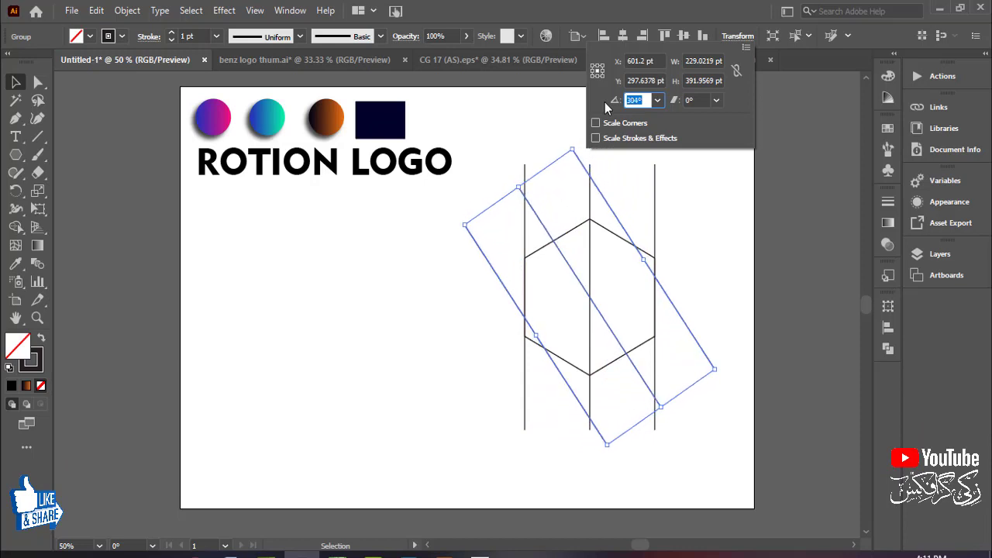
key("Up")
key("Up")
key("Up")
key("Up")
key("Up")
key("Up")
key("Up")
key("Up")
key("Up")
key("Up")
key("Up")
key("Up")
key("Up")
key("Up")
key("Up")
key("Up")
key("Up")
key("Up")
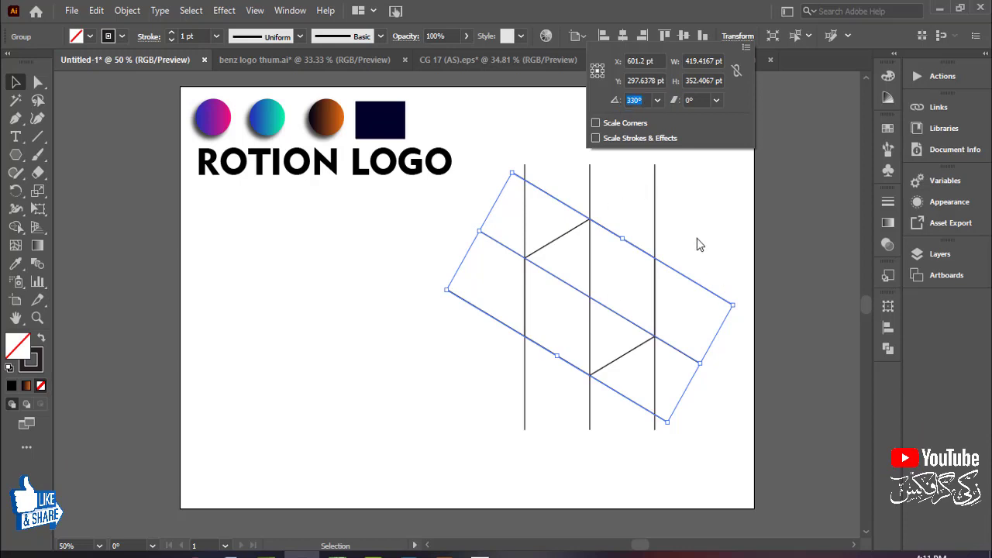
key("Return")
Create a reflected copy of the rotated line group across the vertical axis to complete the triangular grid
right_click(682, 274)
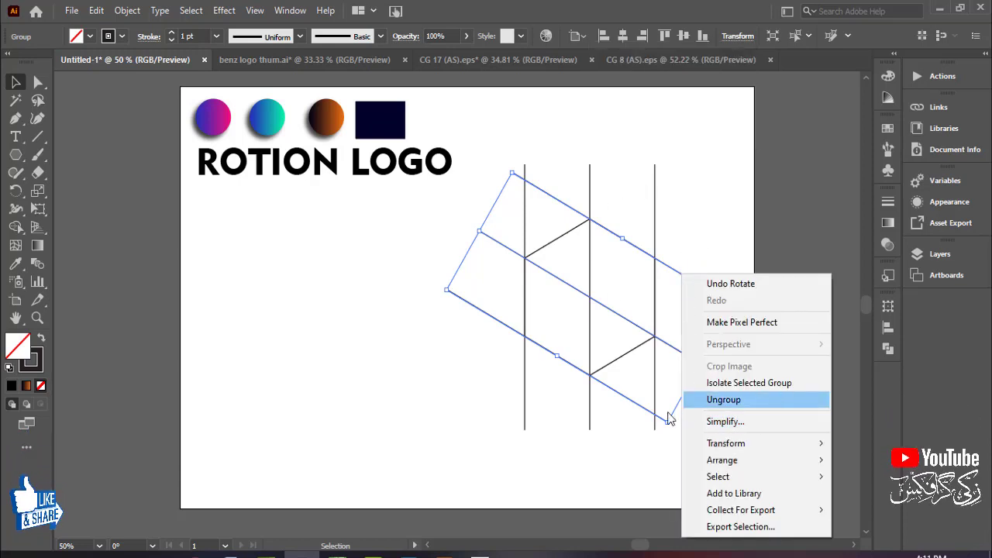
mouse_move(727, 450)
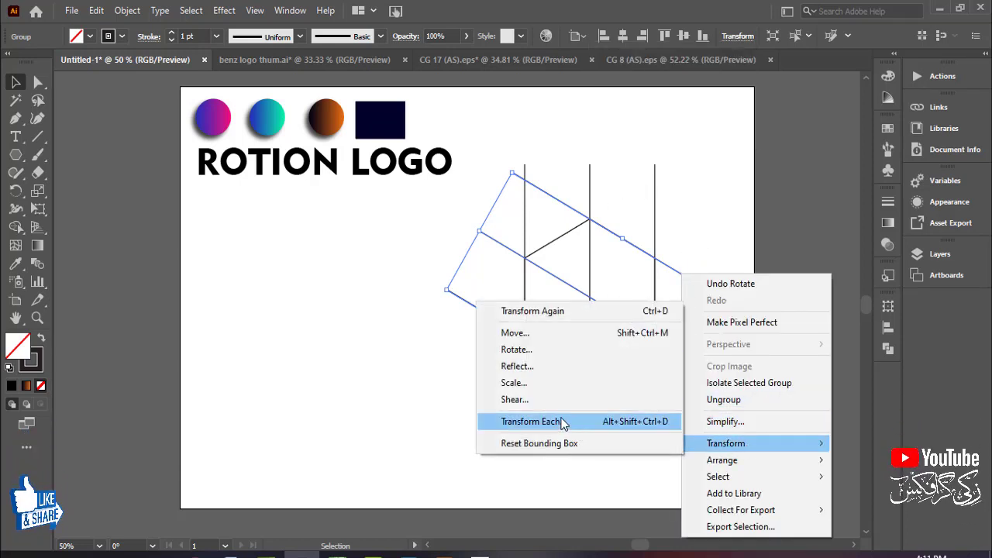
left_click(518, 367)
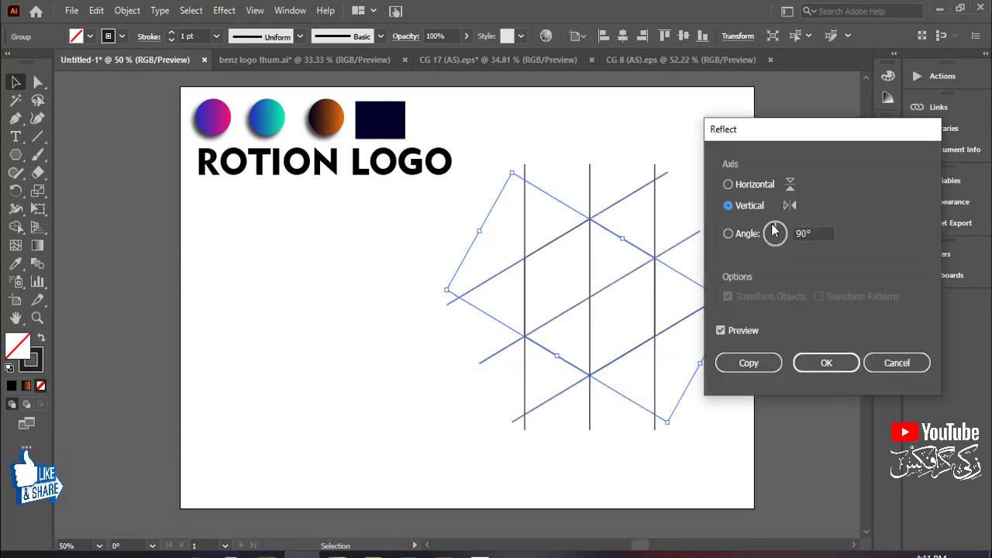
left_click(748, 364)
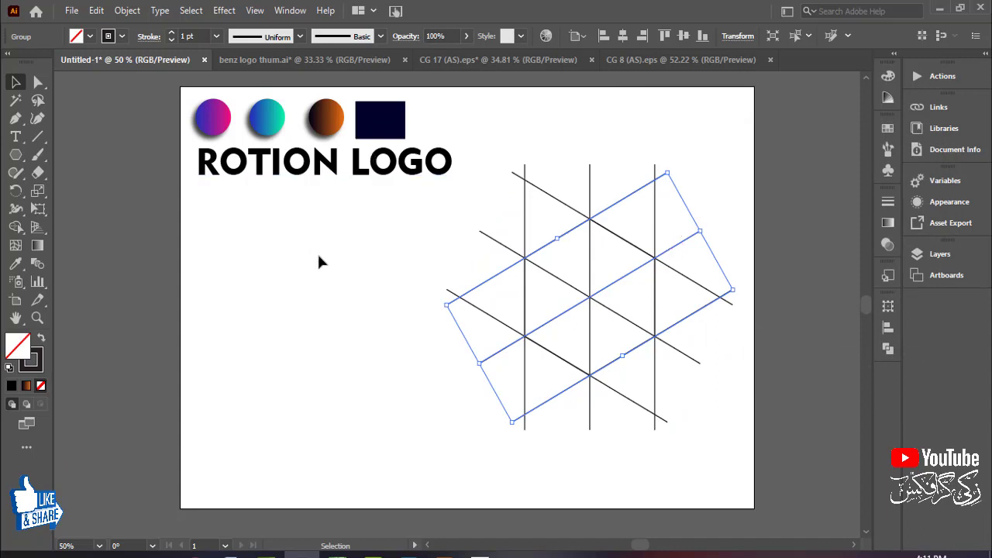
left_click(430, 228)
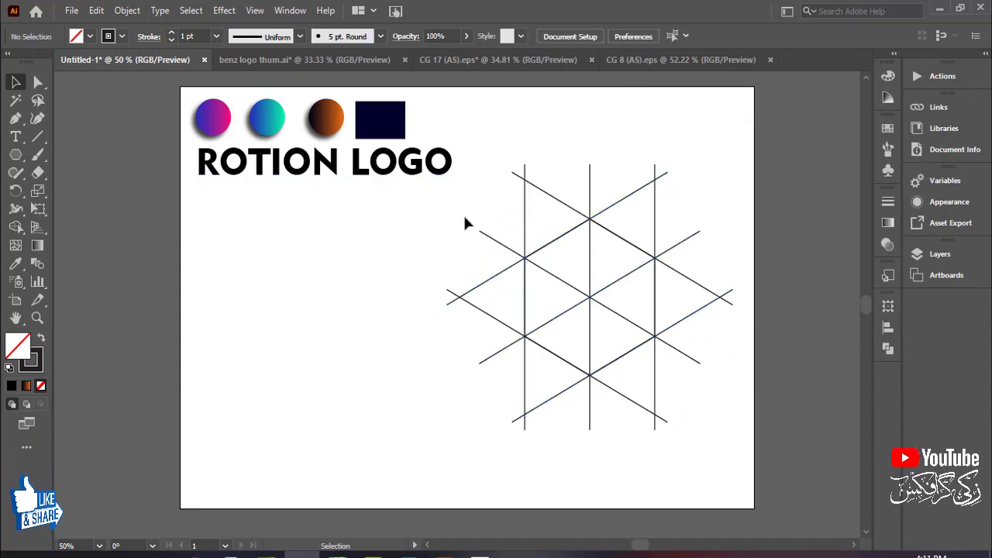
Select the whole line grid and use Shape Builder with a black fill to merge the hexagon's six triangles into three rhombi
left_click_drag(729, 385, 729, 385)
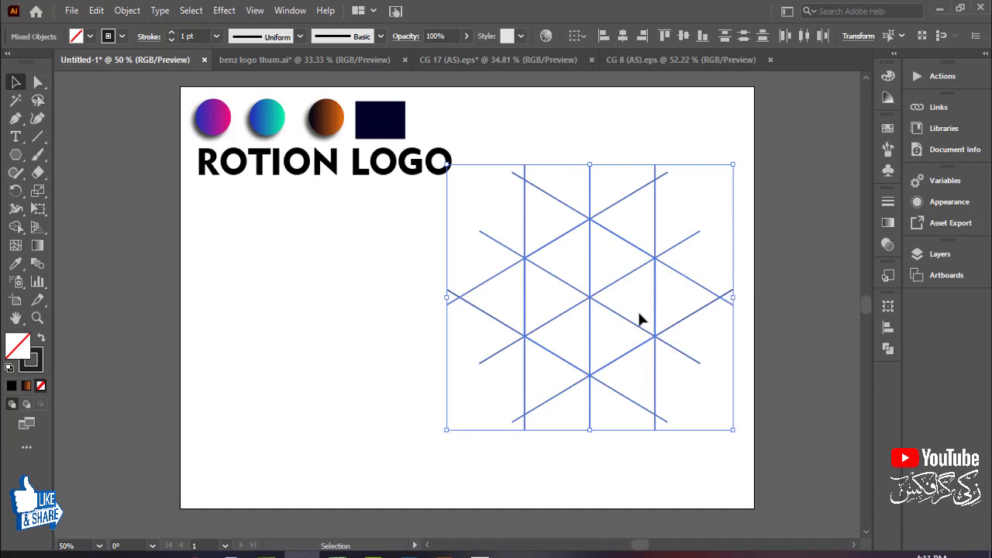
left_click(16, 227)
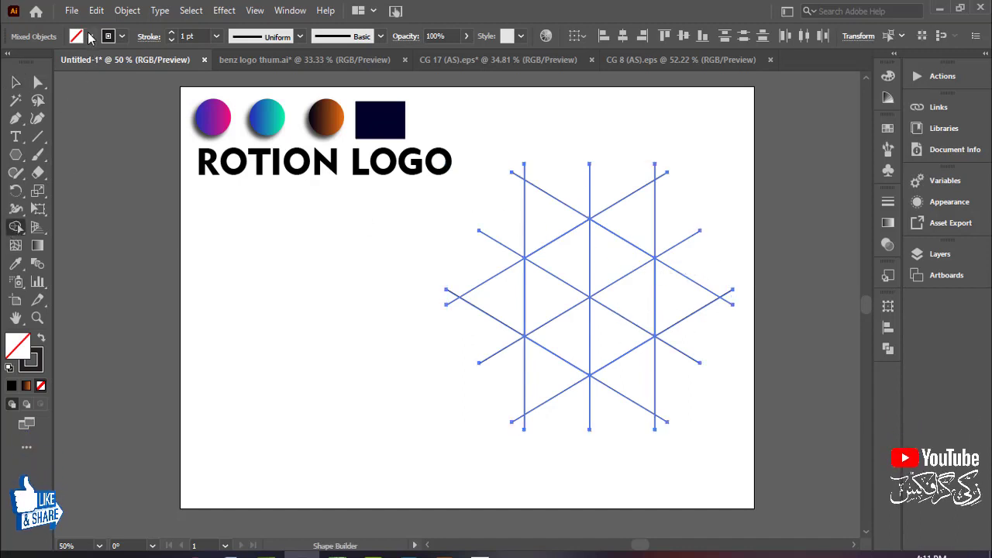
left_click(89, 36)
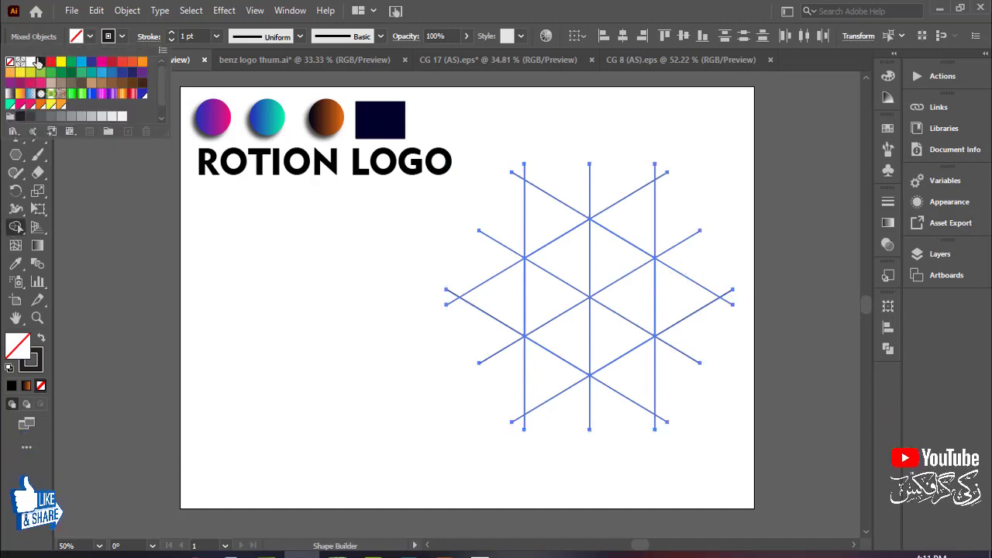
left_click(552, 305)
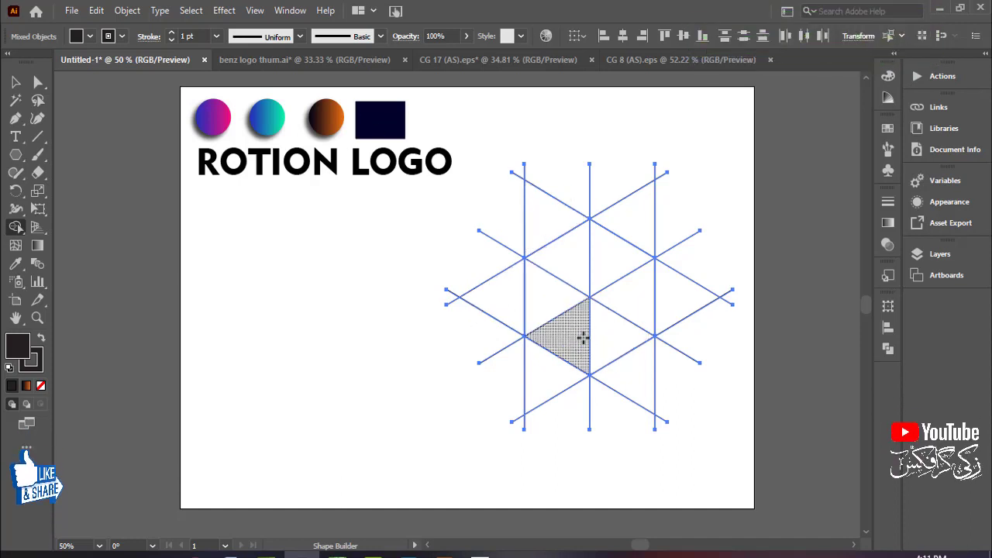
left_click_drag(570, 341, 619, 338)
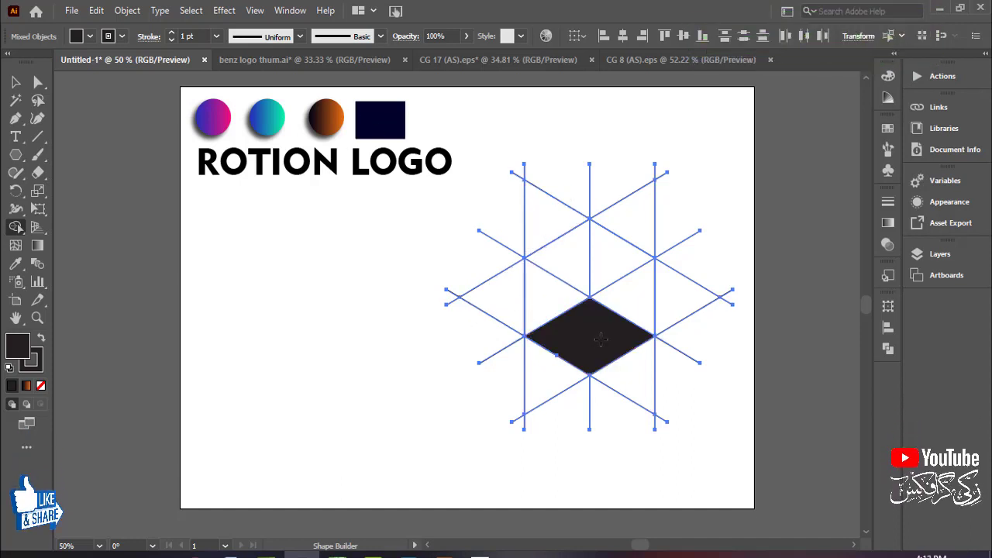
mouse_move(559, 288)
left_mouse_down()
mouse_move(549, 277)
mouse_move(570, 252)
left_mouse_up()
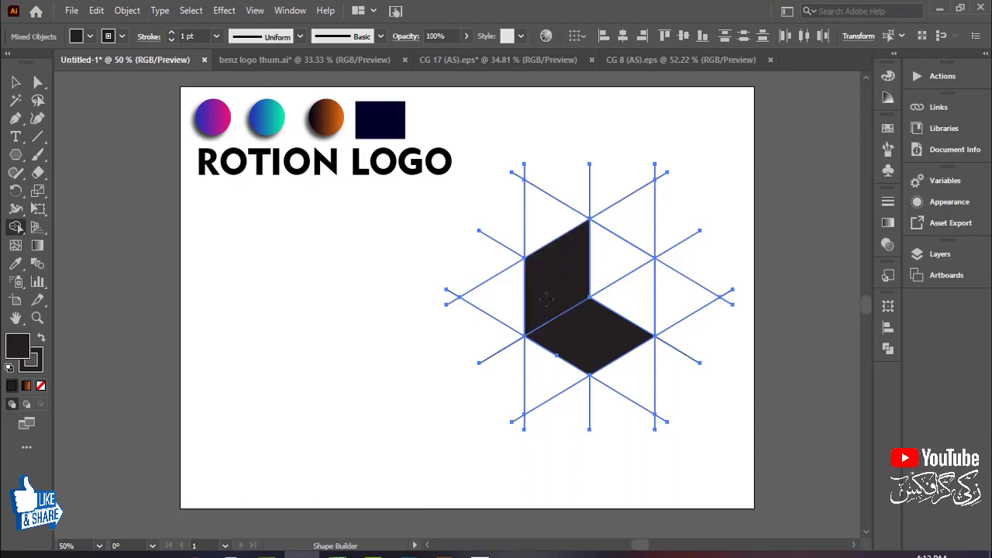
left_click_drag(626, 266, 632, 297)
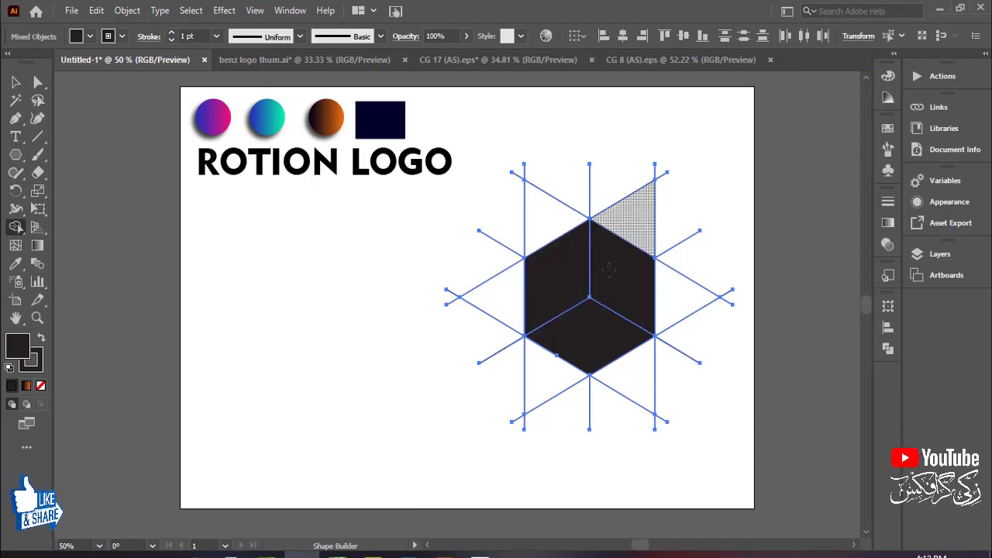
left_click(16, 83)
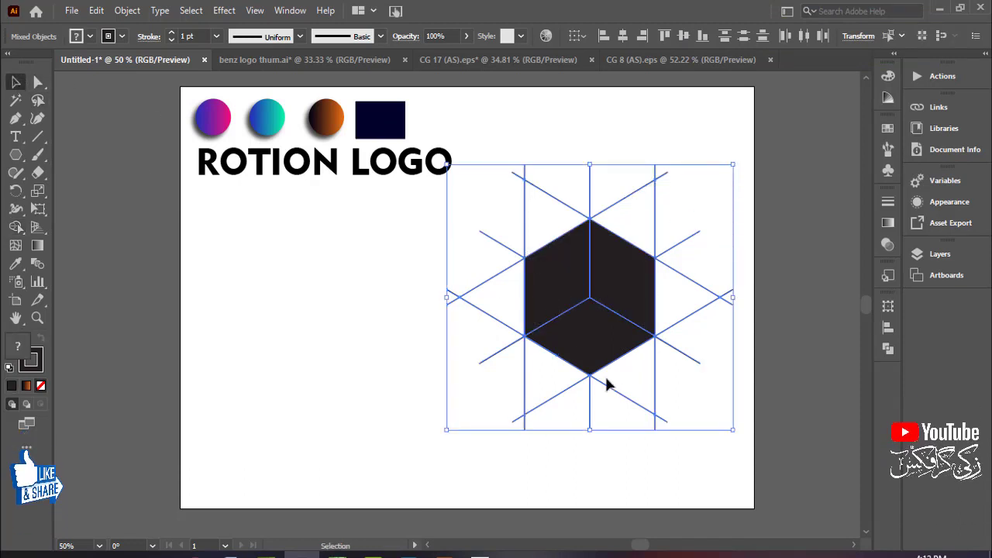
left_click(403, 319)
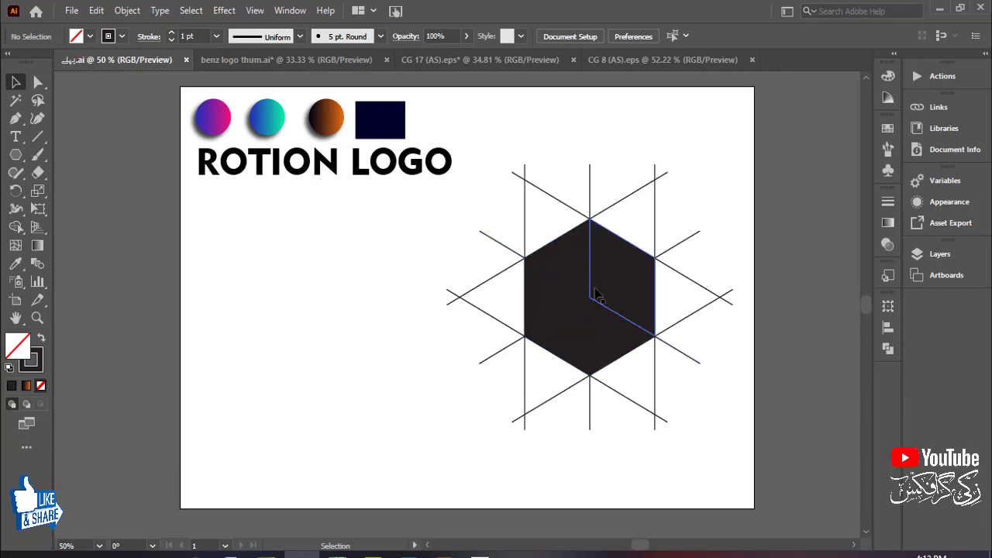
Ungroup the slanted line group that contains the hexagon's left rhombus
left_click(570, 287)
right_click(570, 286)
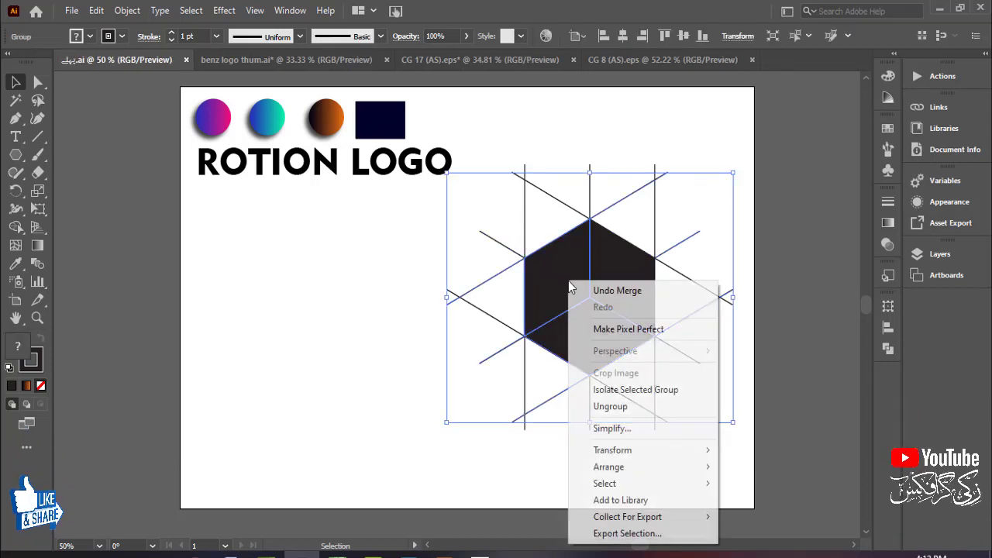
left_click(313, 292)
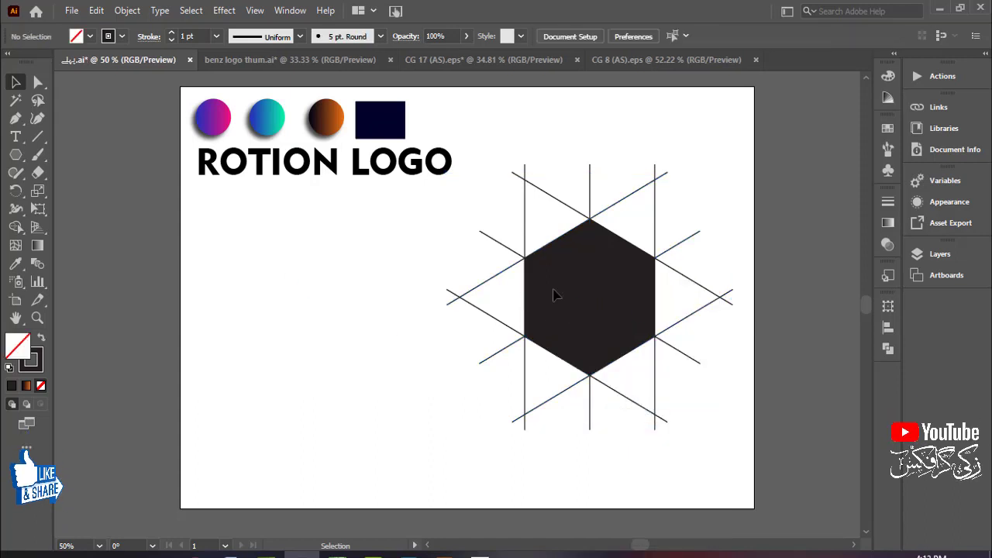
Check which rhombi are still tied to grid lines and ungroup the line group that contains the right rhombus
left_click(558, 288)
left_click(633, 292, "shift")
left_click(603, 350, "shift")
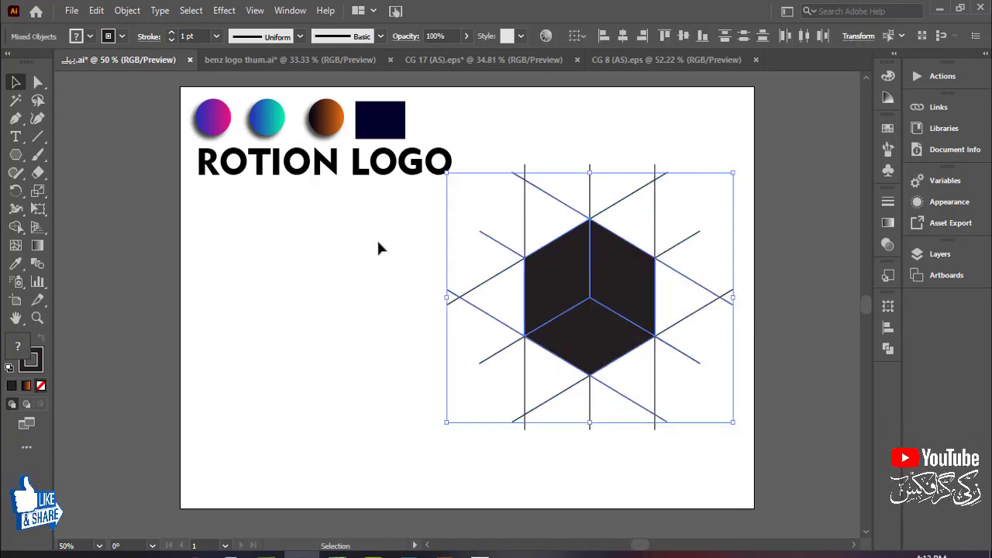
left_click(378, 248)
left_click(616, 329)
left_click(552, 271, "shift")
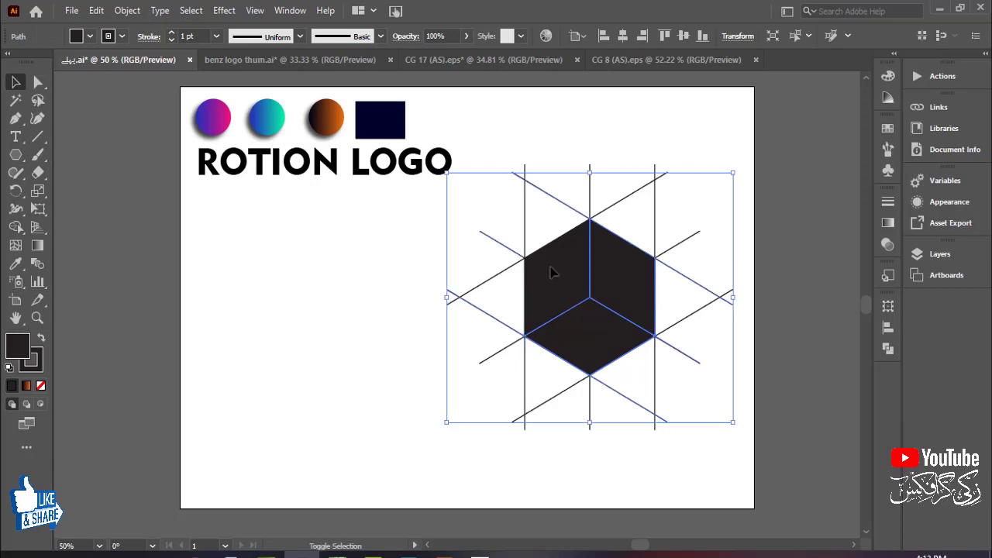
left_click(283, 269)
left_click(622, 274)
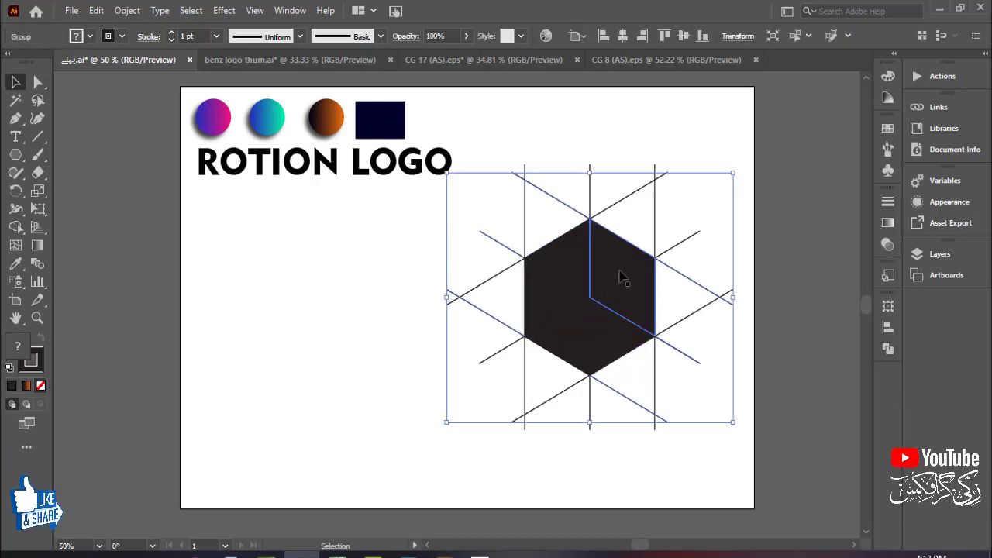
right_click(621, 272)
left_click(663, 397)
left_click(219, 245)
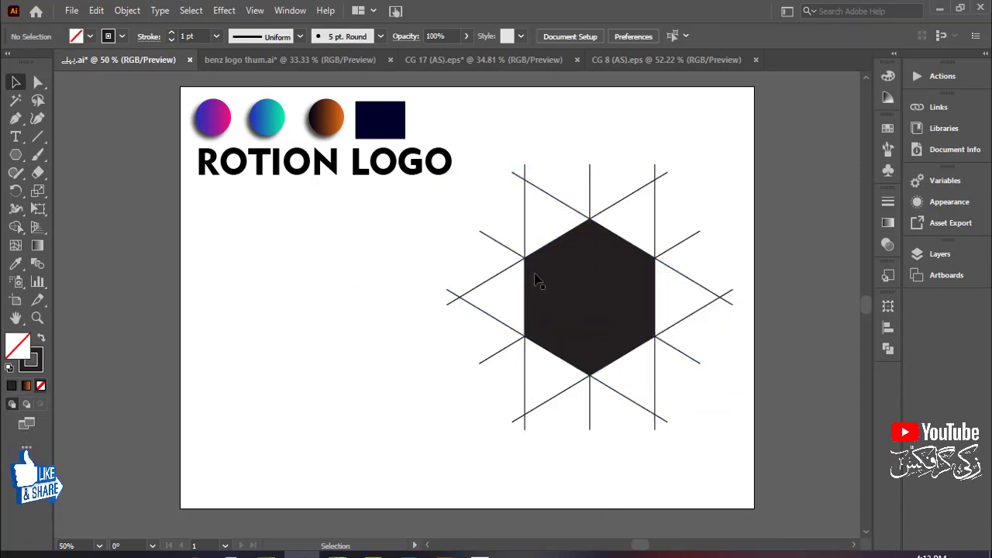
Move the three black rhombi together out of the grid and delete all the leftover line segments
left_click(627, 277)
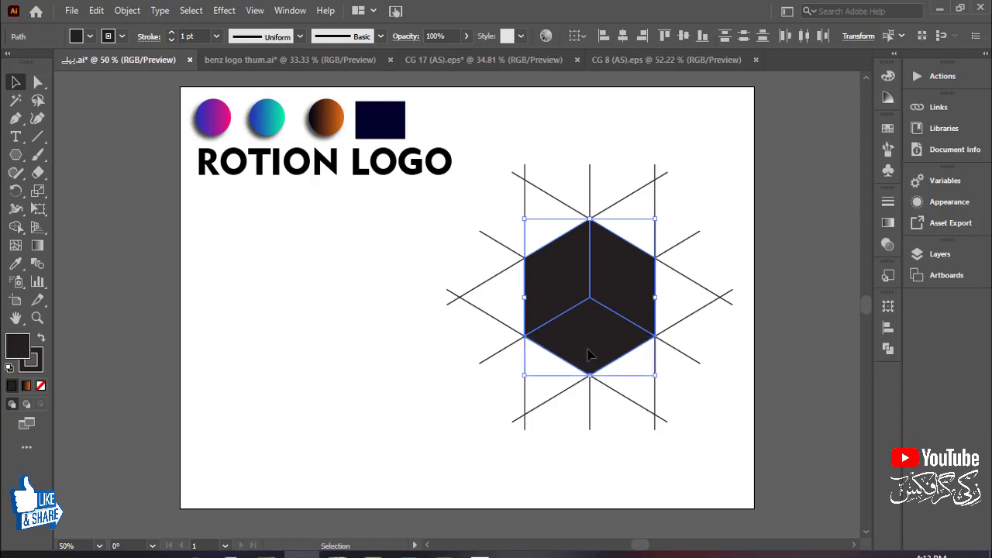
left_click_drag(589, 354, 228, 326)
left_click_drag(452, 195, 680, 376)
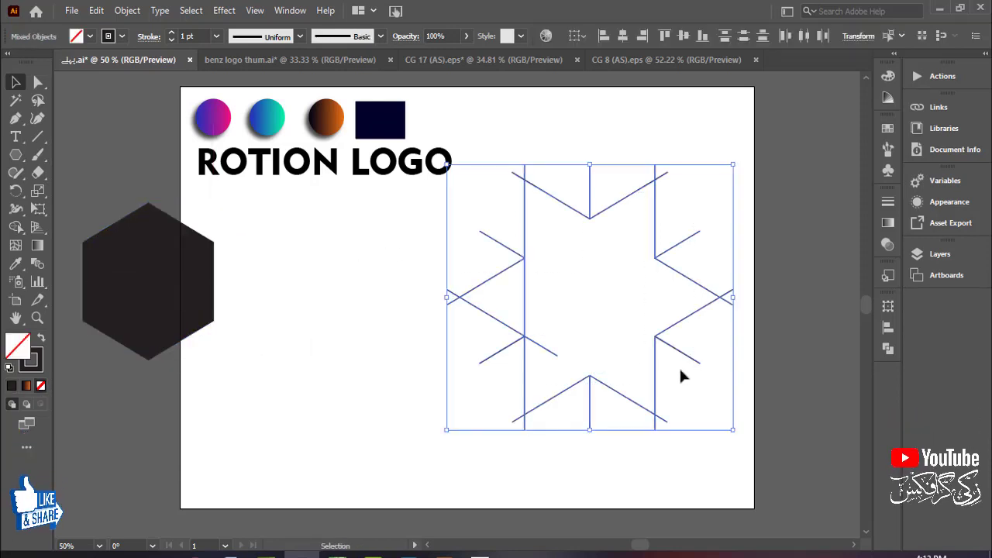
key("Delete")
Move the black hexagon to the middle of the artboard and scale it up proportionally from its centre
left_click_drag(310, 217, 494, 362)
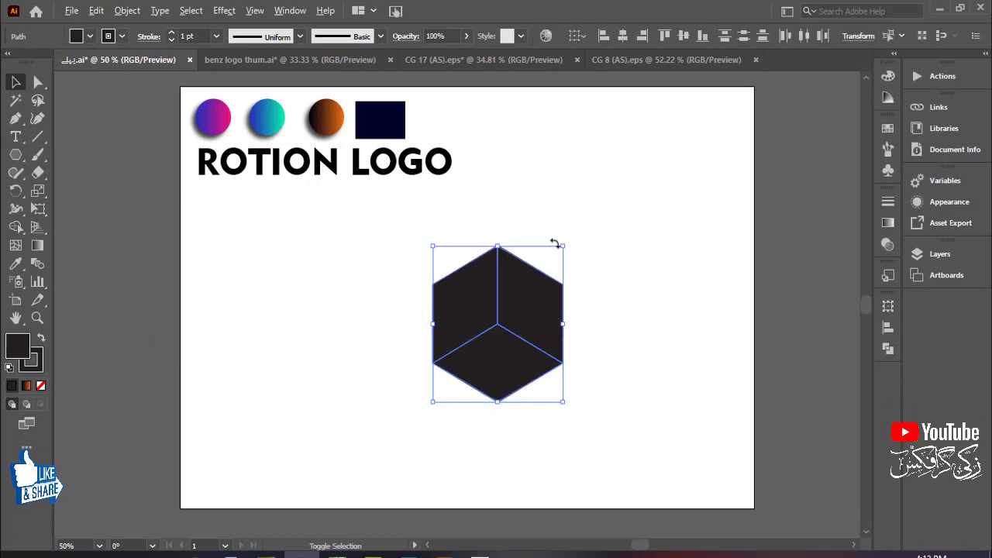
left_click_drag(575, 233, 605, 215)
left_click(630, 246)
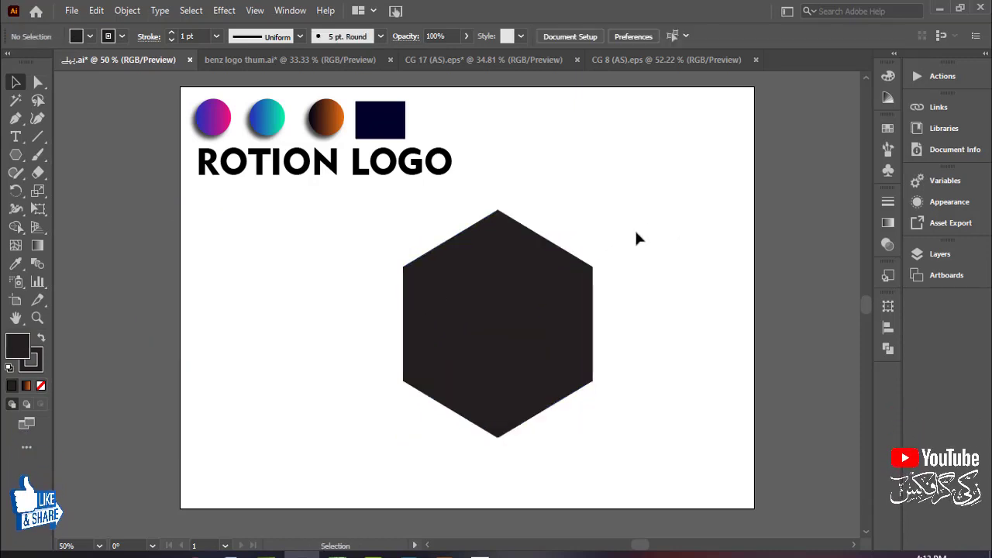
Remove the stroke from all three rhombi of the hexagon
left_click_drag(660, 233, 340, 394)
left_click_drag(203, 36, 85, 15)
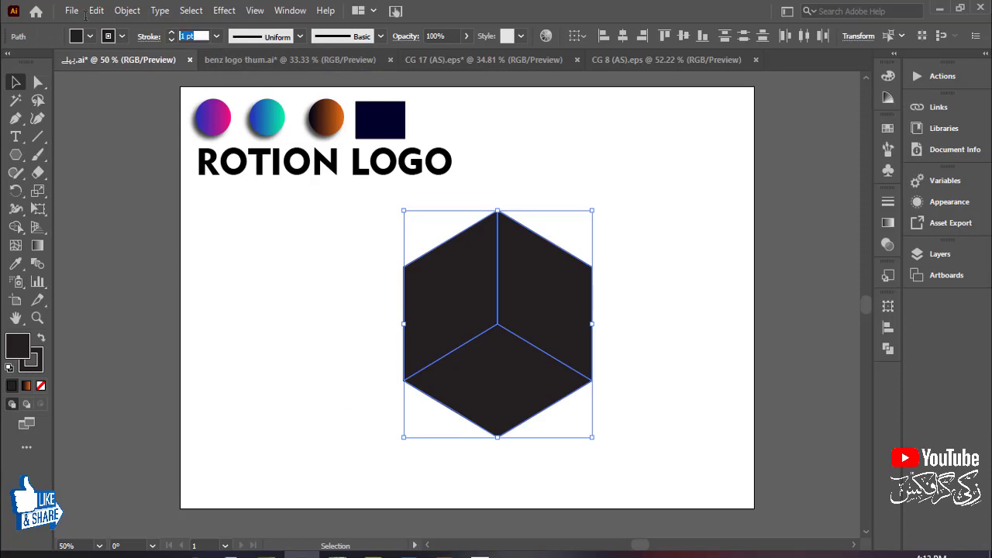
key("Return")
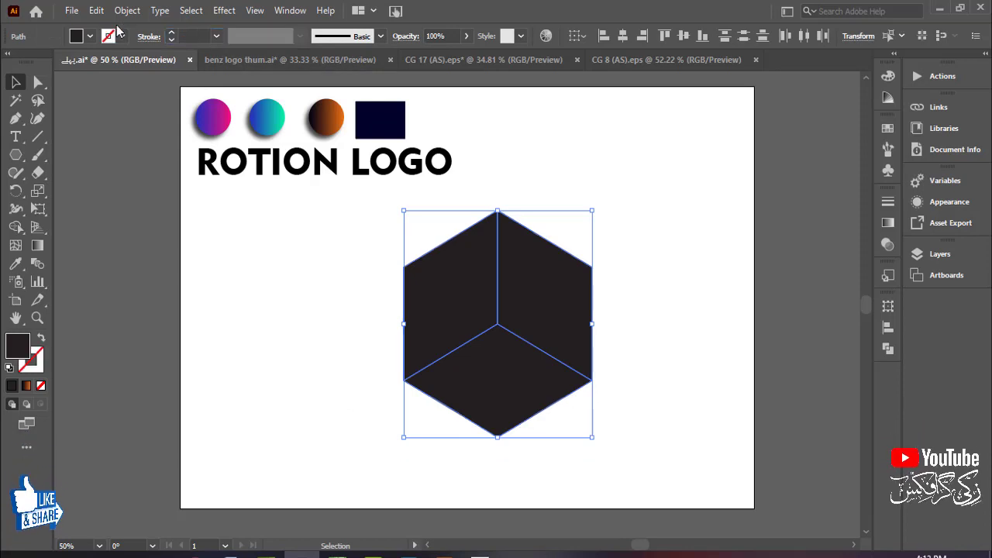
left_click(541, 161)
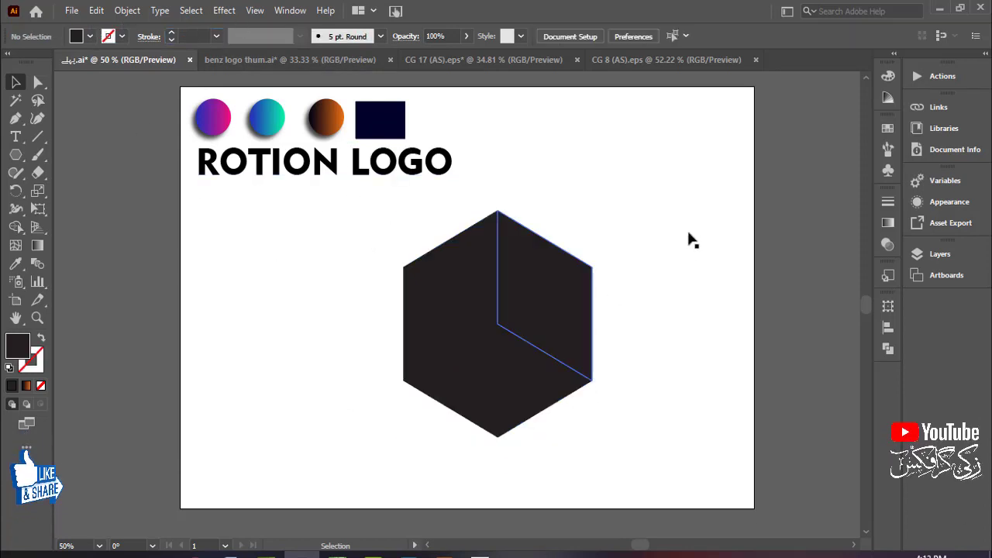
left_click_drag(689, 232, 320, 348)
left_click(321, 348)
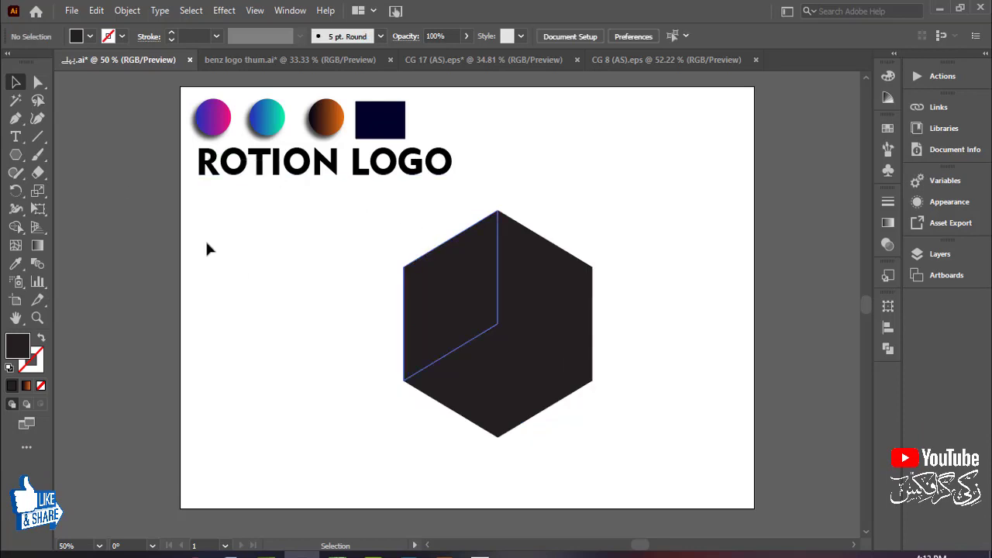
Fill the hexagon's left rhombus with the blue-to-pink gradient sampled from the first sample circle using the Eyedropper
left_click(452, 292)
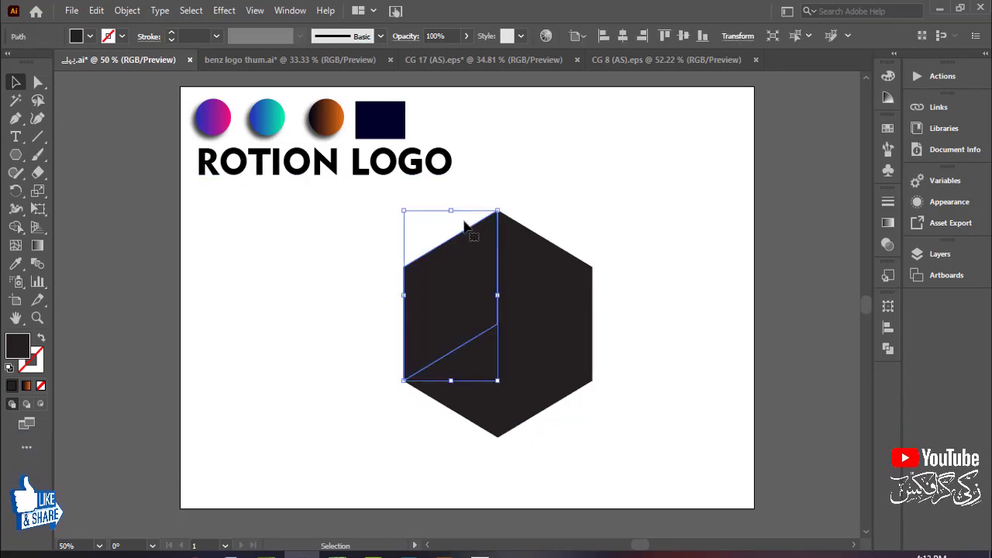
left_click(15, 264)
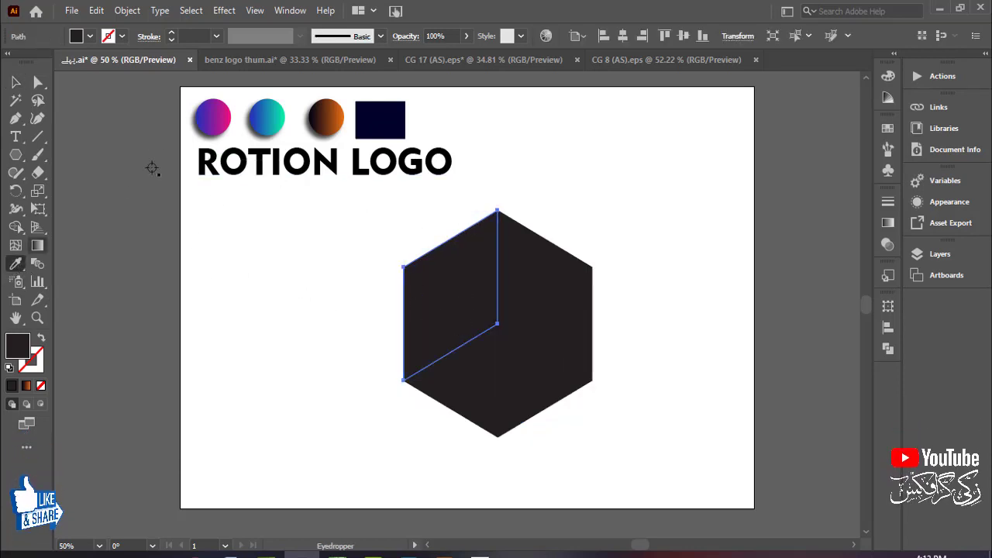
left_click(224, 122)
left_click(15, 81)
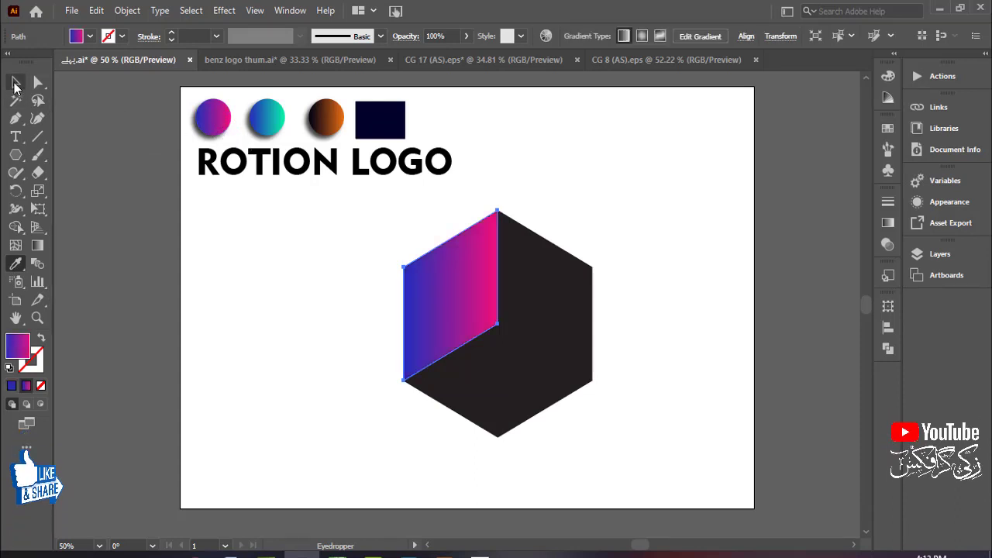